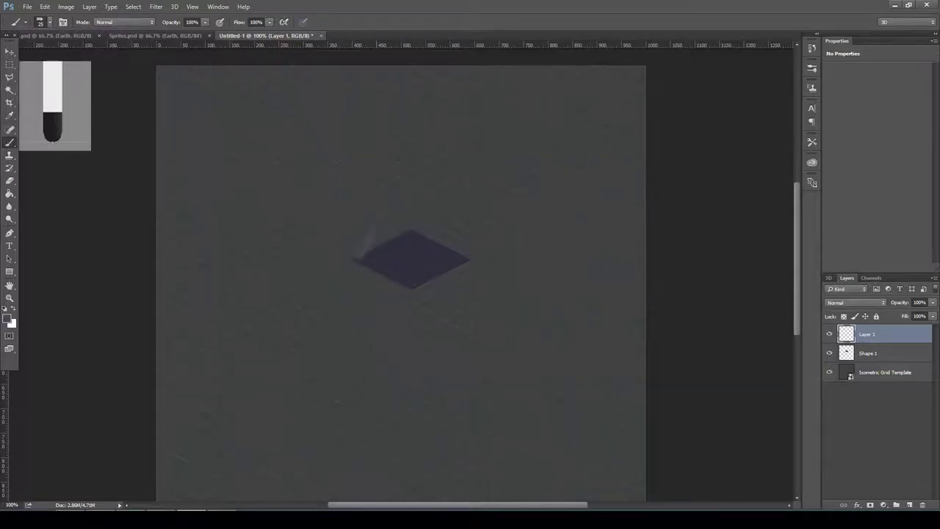
# Step: Outline the volcano's sides and top above the diamond and fill it solid light purple on Layer 1
pyautogui.moveTo(457, 252); pyautogui.dragTo(467, 260)
pyautogui.moveTo(389, 150); pyautogui.dragTo(438, 149)
pyautogui.moveTo(379, 234)
pyautogui.mouseDown()
pyautogui.moveTo(365, 259)
pyautogui.moveTo(417, 269)
pyautogui.moveTo(463, 259)
pyautogui.moveTo(382, 250)
pyautogui.moveTo(453, 250)
pyautogui.moveTo(409, 247)
pyautogui.mouseUp()
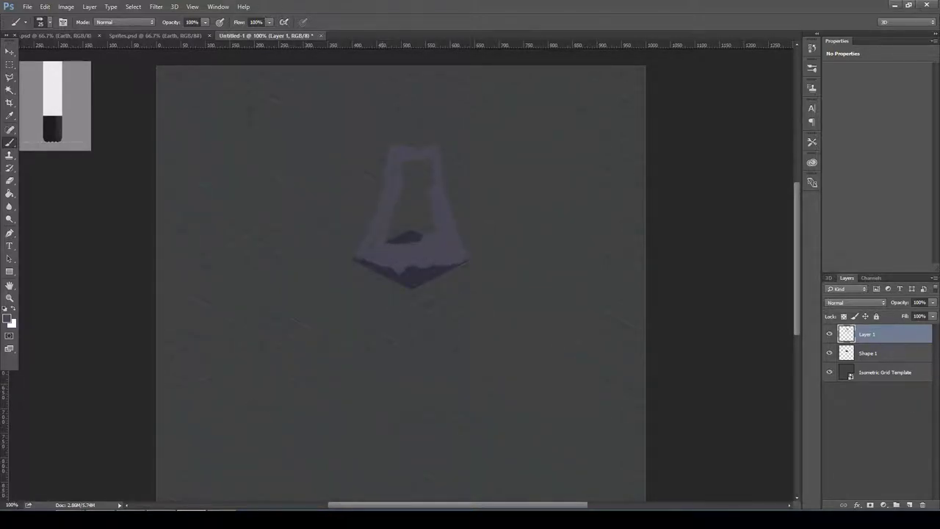
pyautogui.moveTo(411, 169)
pyautogui.mouseDown()
pyautogui.moveTo(401, 235)
pyautogui.moveTo(422, 232)
pyautogui.mouseUp()
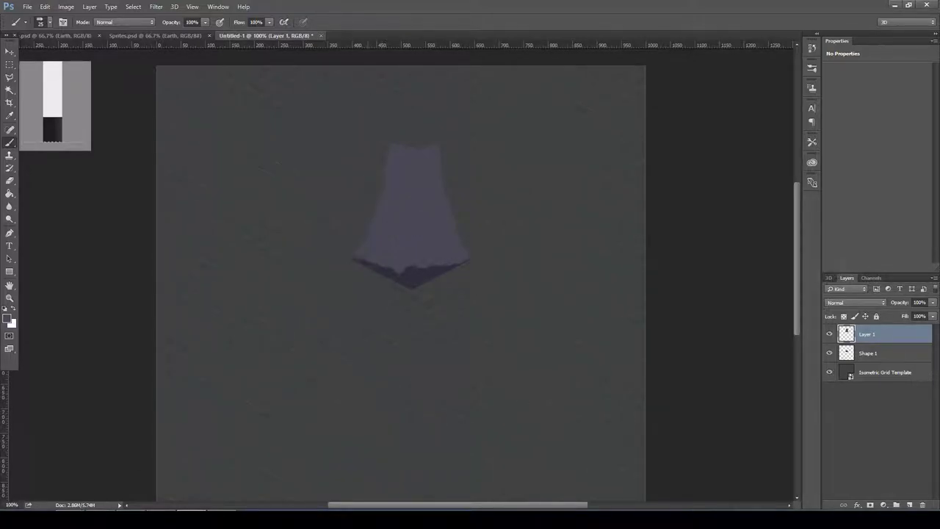
# Step: Shade the volcano's top and right face in darker purple, then pick a smaller brush preset
pyautogui.click(7, 317)
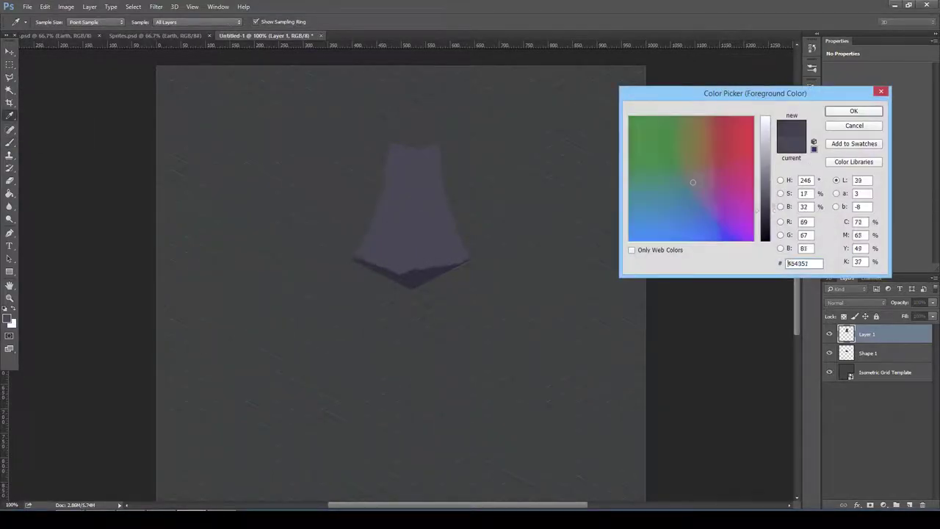
pyautogui.click(852, 112)
pyautogui.click(414, 161)
pyautogui.moveTo(416, 163)
pyautogui.mouseDown()
pyautogui.moveTo(406, 270)
pyautogui.moveTo(425, 163)
pyautogui.moveTo(438, 149)
pyautogui.moveTo(461, 250)
pyautogui.mouseUp()
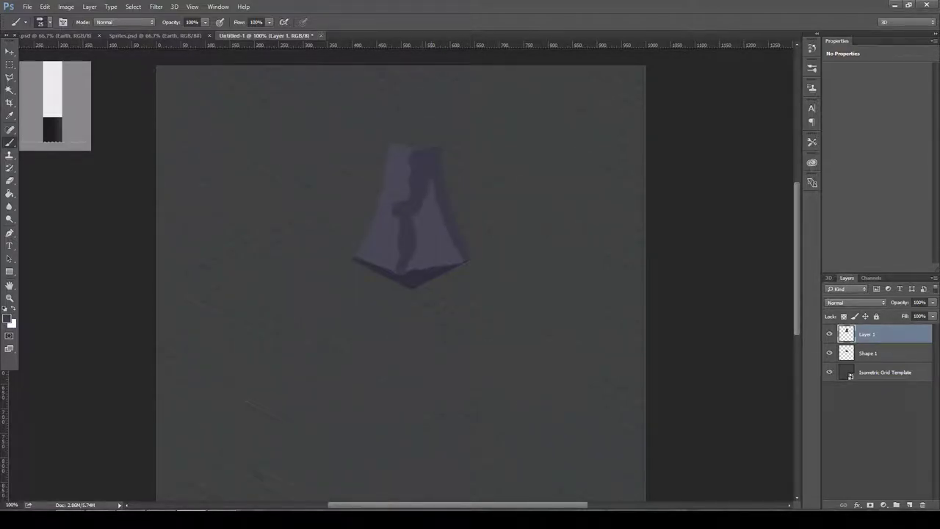
pyautogui.moveTo(433, 193)
pyautogui.mouseDown()
pyautogui.moveTo(455, 257)
pyautogui.moveTo(413, 267)
pyautogui.moveTo(417, 220)
pyautogui.mouseUp()
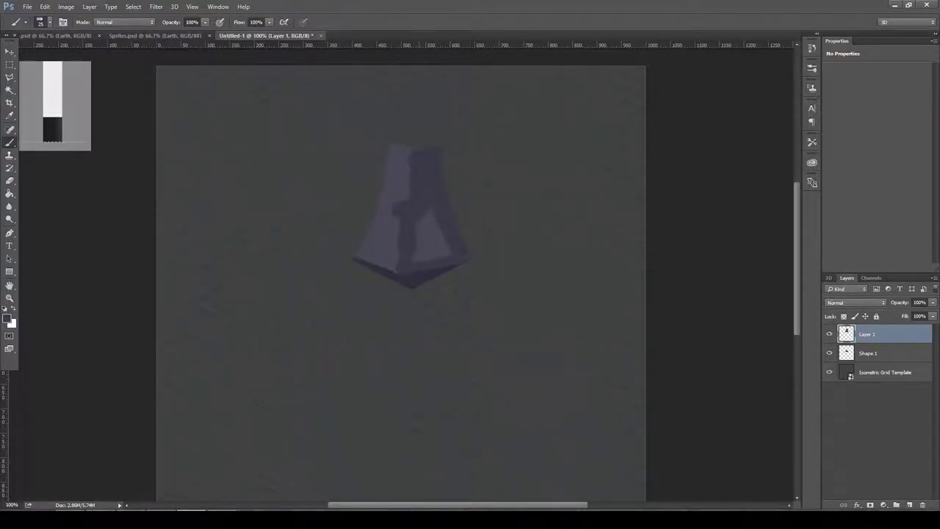
pyautogui.moveTo(450, 251); pyautogui.dragTo(415, 259)
pyautogui.moveTo(441, 217)
pyautogui.mouseDown()
pyautogui.moveTo(426, 251)
pyautogui.moveTo(419, 249)
pyautogui.mouseUp()
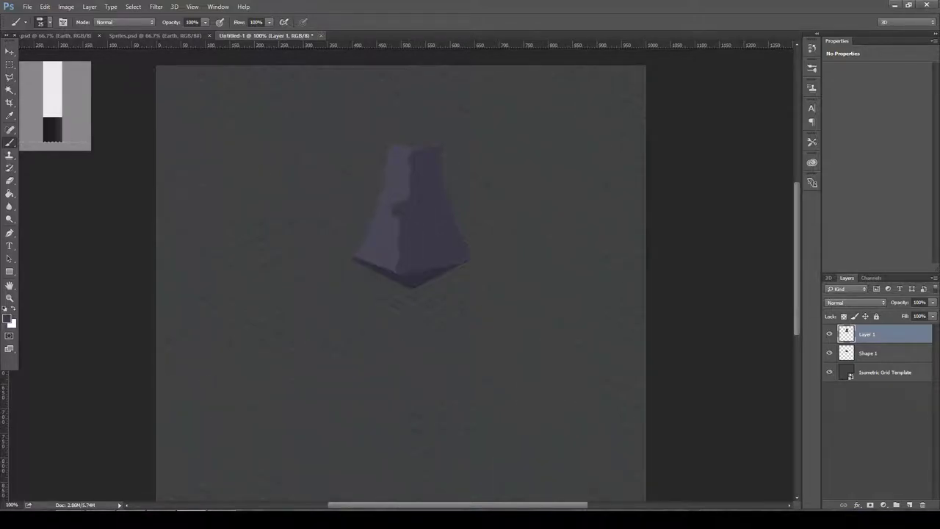
pyautogui.click(40, 22)
pyautogui.press('Return')
# Step: Add Layer 2 and paint a gold lava pool in the volcano's crater
pyautogui.keyDown('ctrl'); pyautogui.click(910, 505); pyautogui.keyUp('ctrl')
pyautogui.click(8, 317)
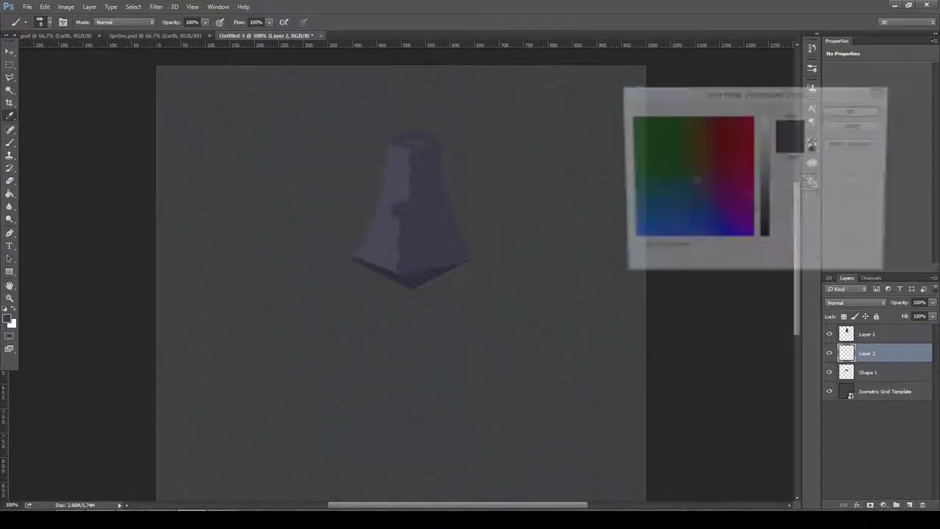
pyautogui.moveTo(765, 211); pyautogui.dragTo(765, 169)
pyautogui.click(853, 111)
pyautogui.press('b')
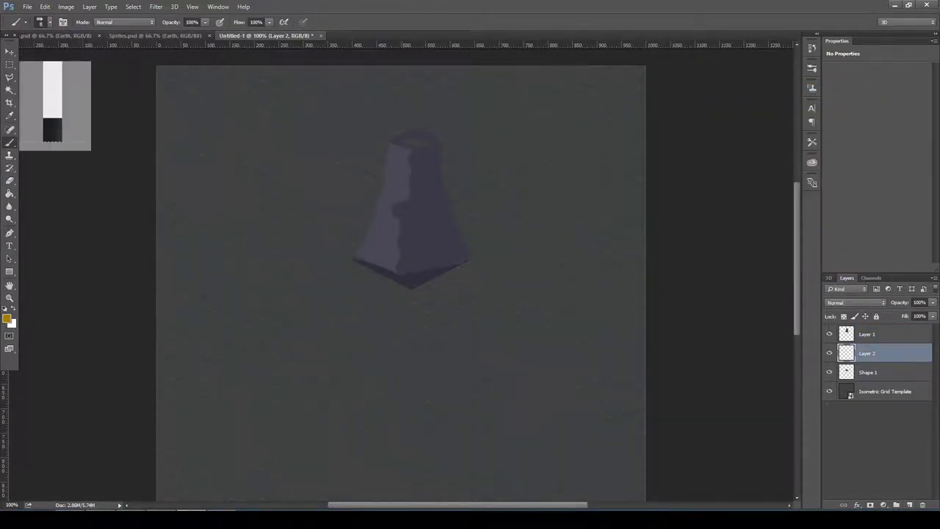
pyautogui.click(417, 143)
# Step: Select Layer 1, add Layer 3 above it, and paint lighter rock patches on the sides
pyautogui.click(8, 317)
pyautogui.click(854, 110)
pyautogui.click(867, 335)
pyautogui.click(910, 504)
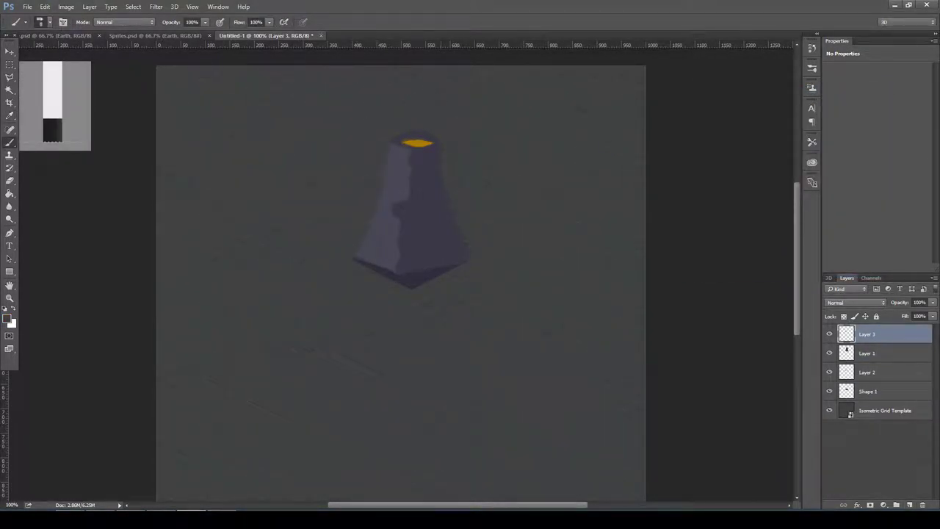
pyautogui.click(8, 318)
pyautogui.click(854, 110)
pyautogui.click(7, 317)
pyautogui.click(855, 109)
# Step: Trace the volcano's edges and crater rim in dark purple-grey (#494855)
pyautogui.click(7, 317)
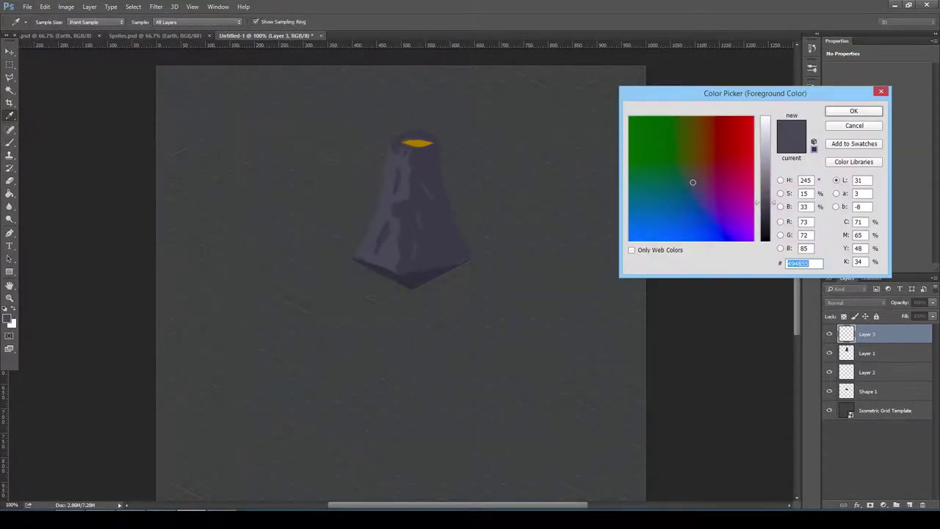
pyautogui.click(855, 110)
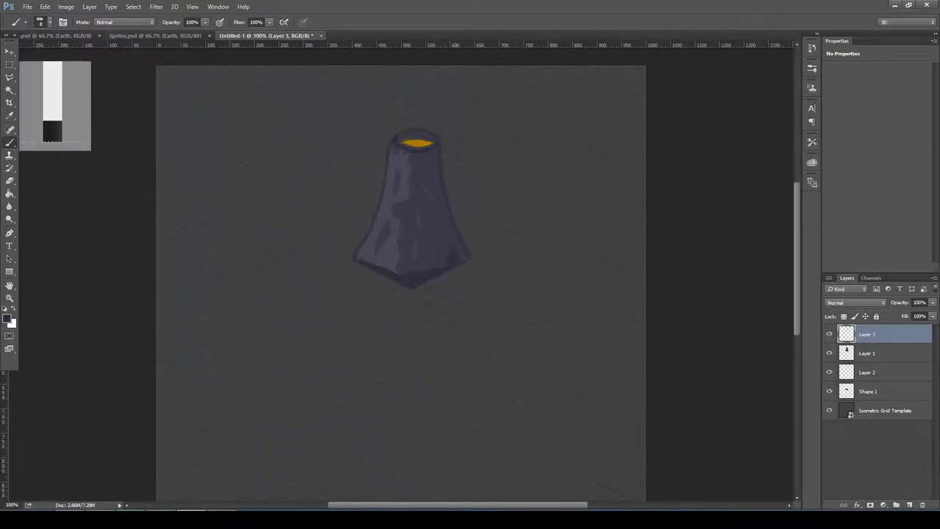
# Step: On a new Layer 4, paint gold lava cracks from crater to base, widening them with a 21 px brush
pyautogui.click(7, 319)
pyautogui.press('Return')
pyautogui.hotkey('ctrl', 'shift', 'alt', 'n')
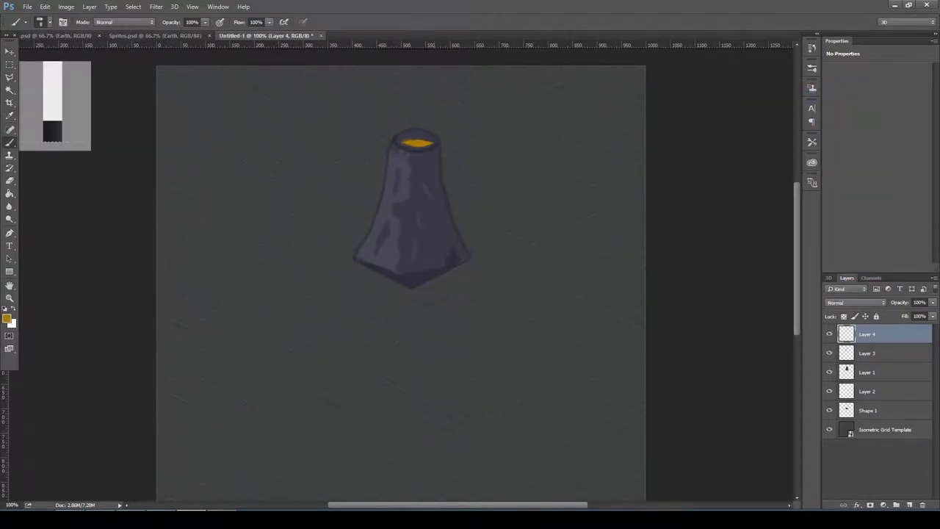
pyautogui.moveTo(412, 279); pyautogui.dragTo(426, 236)
pyautogui.moveTo(444, 269); pyautogui.dragTo(421, 147)
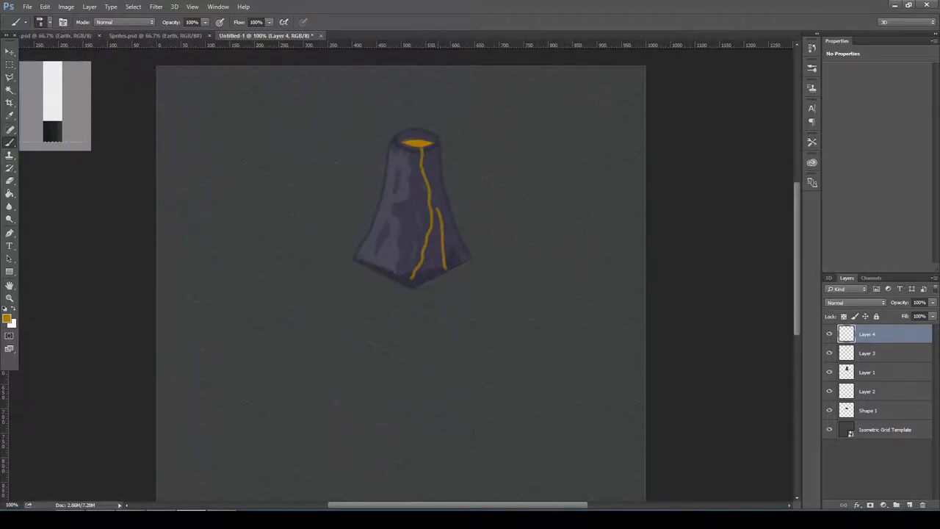
pyautogui.moveTo(437, 208)
pyautogui.mouseDown()
pyautogui.moveTo(425, 146)
pyautogui.moveTo(438, 220)
pyautogui.mouseUp()
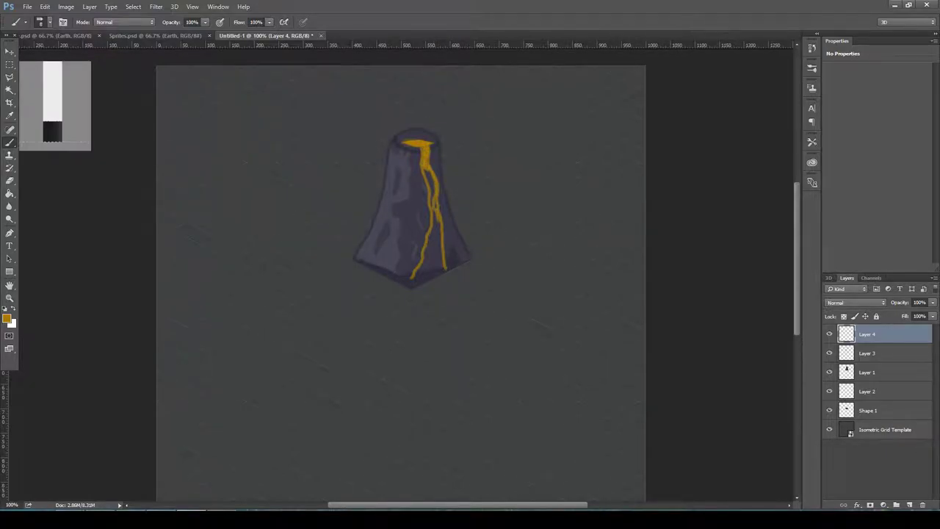
pyautogui.moveTo(411, 282)
pyautogui.mouseDown()
pyautogui.moveTo(446, 270)
pyautogui.moveTo(418, 282)
pyautogui.moveTo(434, 218)
pyautogui.moveTo(438, 263)
pyautogui.moveTo(426, 166)
pyautogui.moveTo(428, 193)
pyautogui.mouseUp()
pyautogui.click(40, 22)
pyautogui.press('Return')
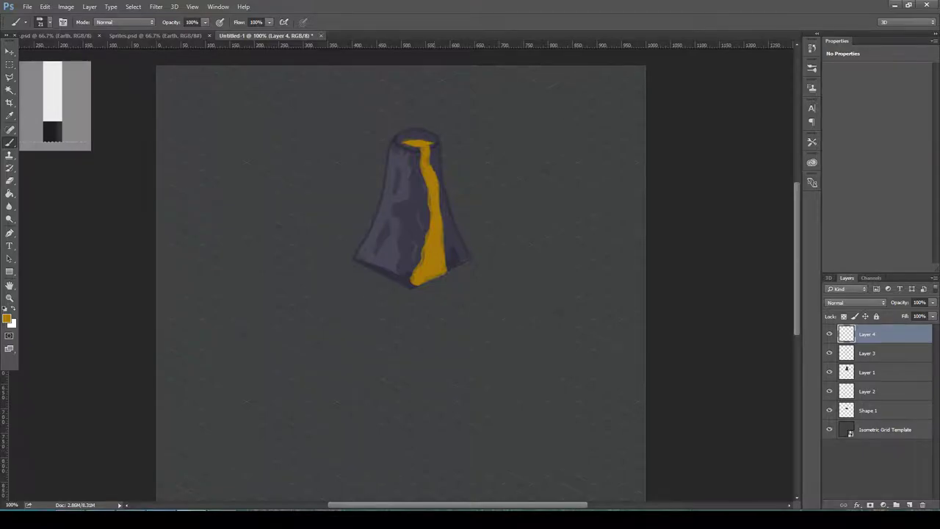
pyautogui.moveTo(444, 238)
pyautogui.mouseDown()
pyautogui.moveTo(452, 269)
pyautogui.moveTo(450, 239)
pyautogui.mouseUp()
# Step: Paint lighter highlights along the lava stream with an 11 px brush
pyautogui.click(6, 318)
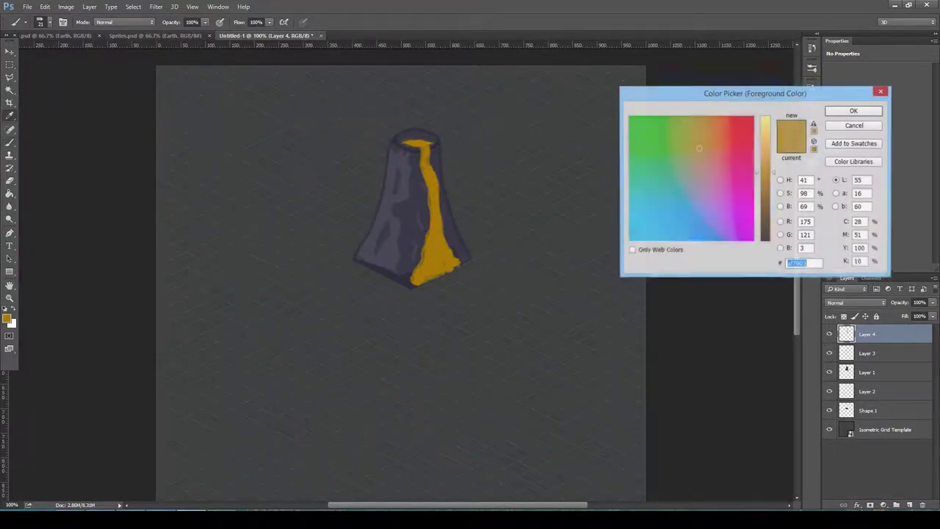
pyautogui.press('Return')
pyautogui.press('F5')
pyautogui.press('F5')
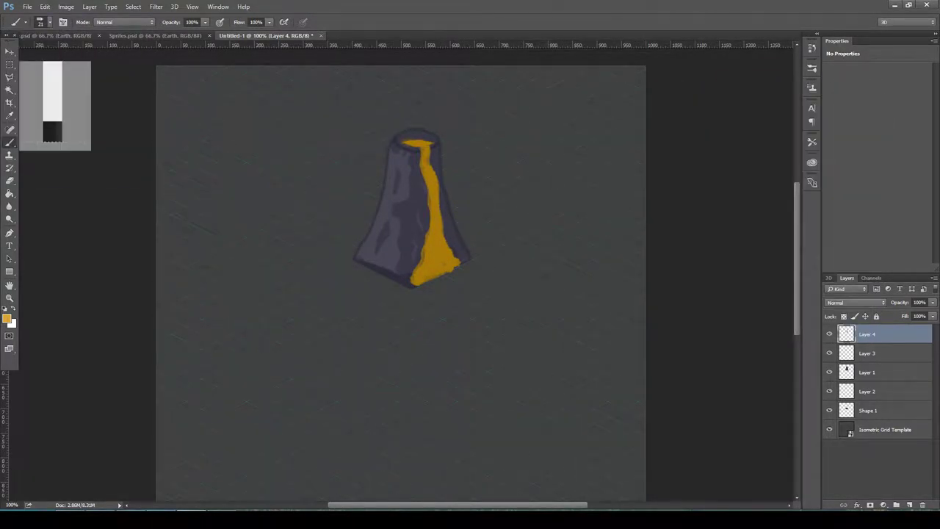
pyautogui.click(49, 22)
pyautogui.moveTo(45, 42); pyautogui.dragTo(33, 43)
pyautogui.press('Return')
pyautogui.moveTo(434, 219)
pyautogui.mouseDown()
pyautogui.moveTo(431, 269)
pyautogui.moveTo(446, 261)
pyautogui.moveTo(430, 269)
pyautogui.moveTo(438, 253)
pyautogui.mouseUp()
pyautogui.moveTo(426, 151); pyautogui.dragTo(436, 197)
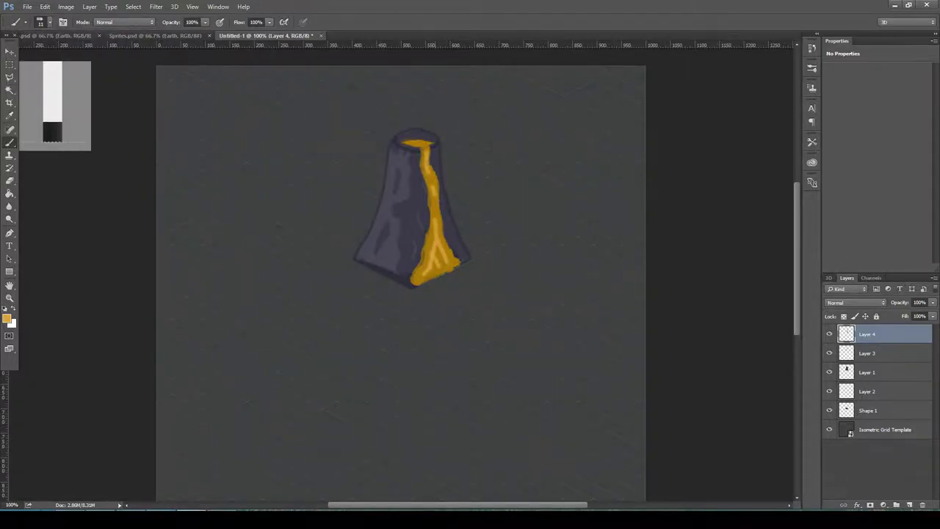
pyautogui.hotkey('ctrl', '+')
# Step: Paint pale yellow highlights along the lava stream and a glowing spot in the crater pool
pyautogui.scroll(3, 423, 264)
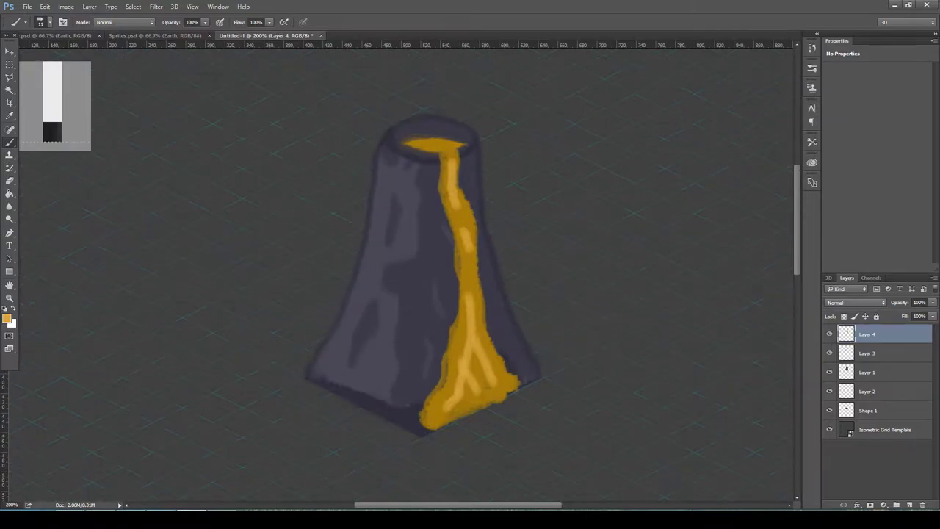
pyautogui.click(8, 318)
pyautogui.click(850, 110)
pyautogui.click(49, 22)
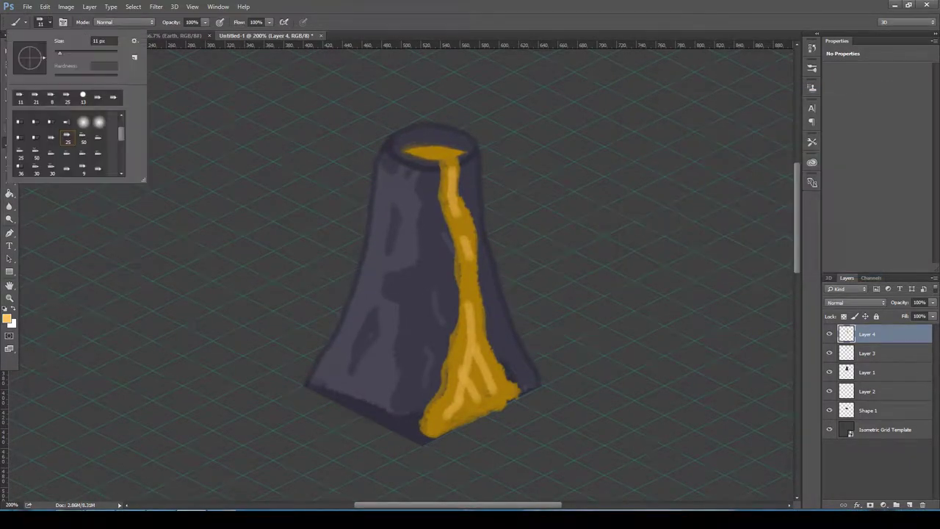
pyautogui.press('Return')
pyautogui.moveTo(476, 305); pyautogui.dragTo(494, 385)
pyautogui.moveTo(468, 269); pyautogui.dragTo(470, 288)
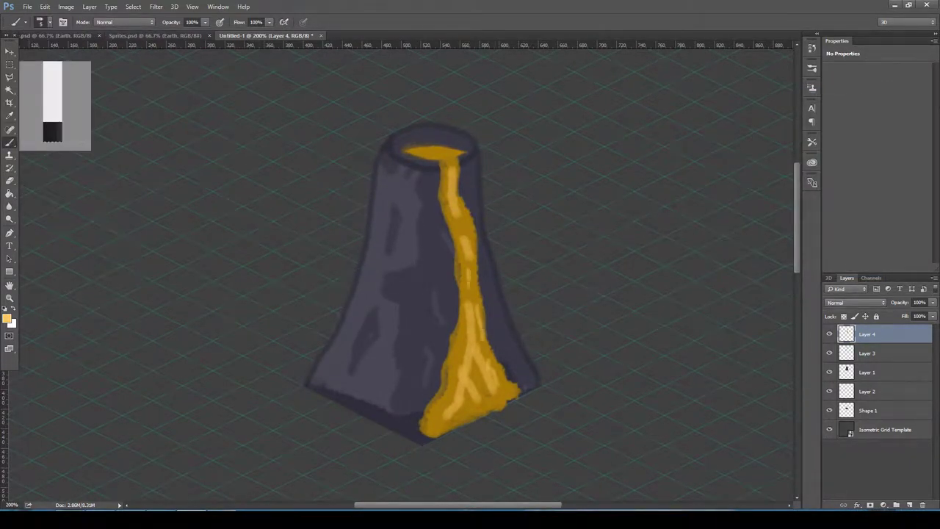
pyautogui.moveTo(427, 153)
pyautogui.mouseDown()
pyautogui.moveTo(439, 155)
pyautogui.moveTo(459, 290)
pyautogui.mouseUp()
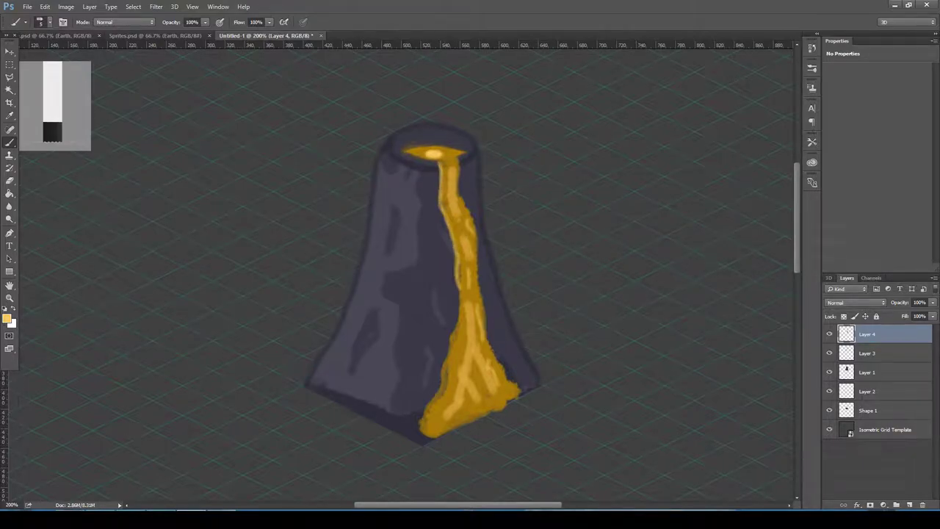
# Step: Set the foreground to dark purple-grey and add an empty Layer 5 on top
pyautogui.click(8, 318)
pyautogui.click(758, 155)
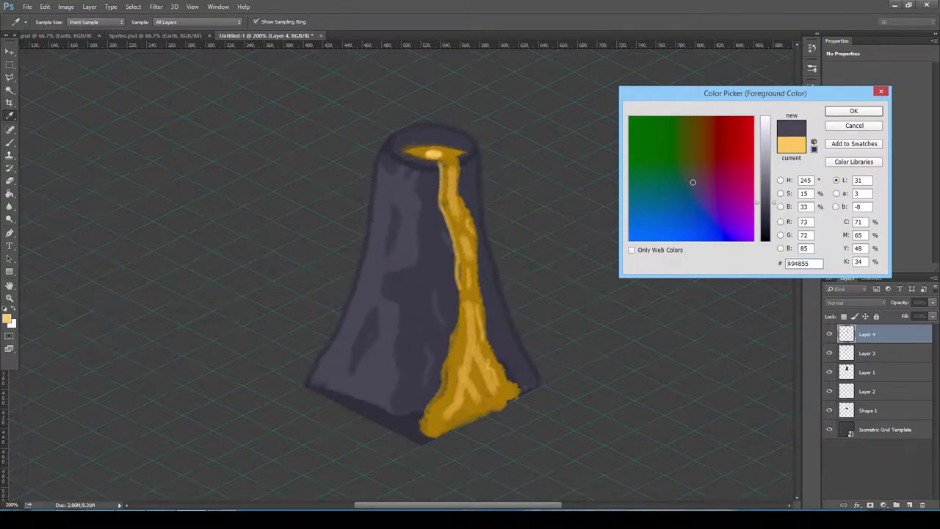
pyautogui.press('Return')
pyautogui.click(910, 505)
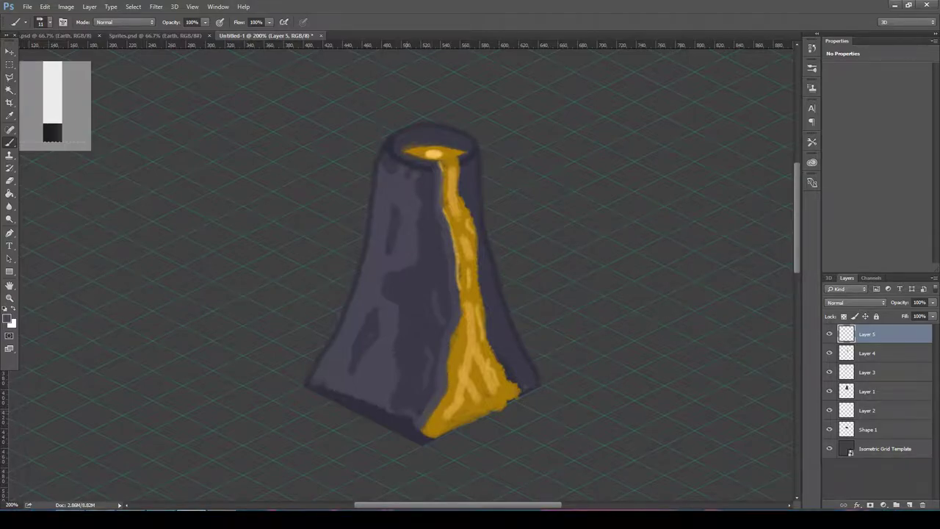
# Step: Set a dark purple-grey foreground and choose the 4 px erodible-tip brush
pyautogui.click(9, 317)
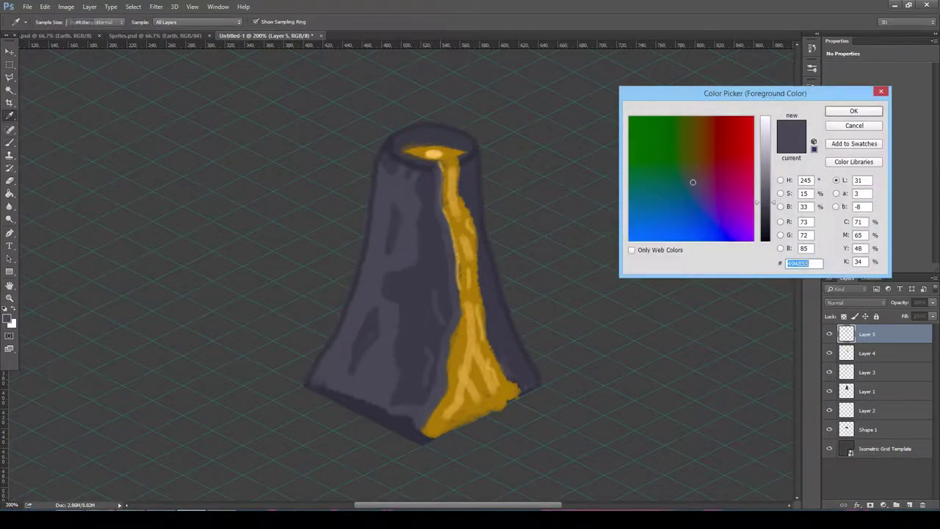
pyautogui.click(844, 111)
pyautogui.click(49, 22)
pyautogui.doubleClick(35, 152)
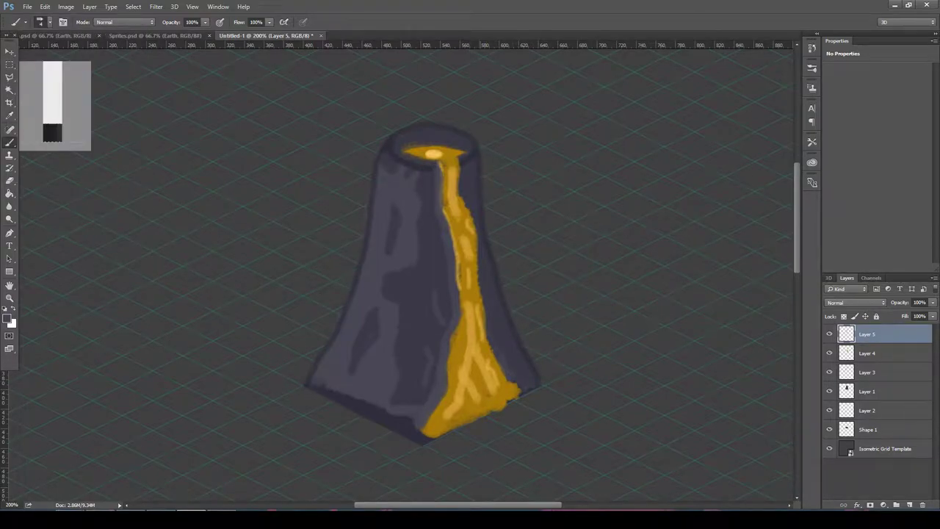
pyautogui.click(49, 22)
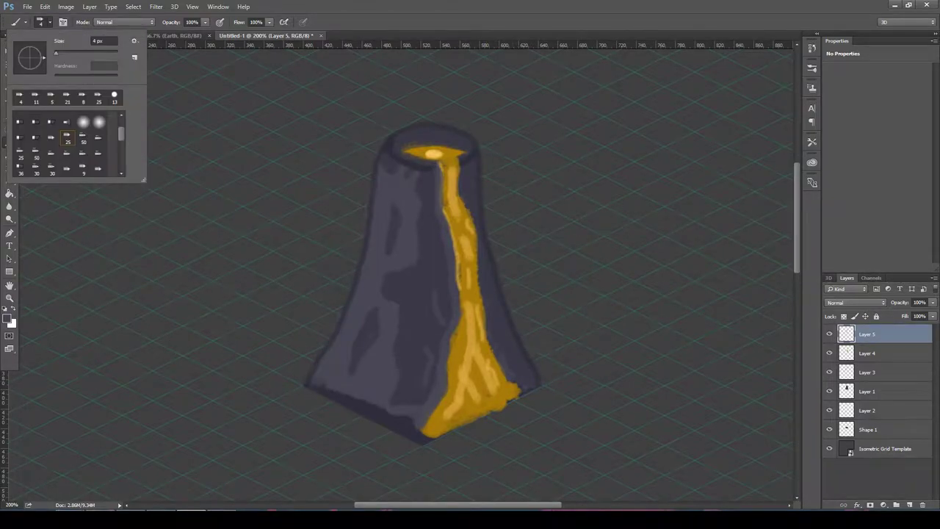
pyautogui.doubleClick(64, 121)
# Step: Paint a rough grey stroke along the lava's right edge and select Layer 5 down to Shape 1
pyautogui.moveTo(471, 184); pyautogui.dragTo(514, 388)
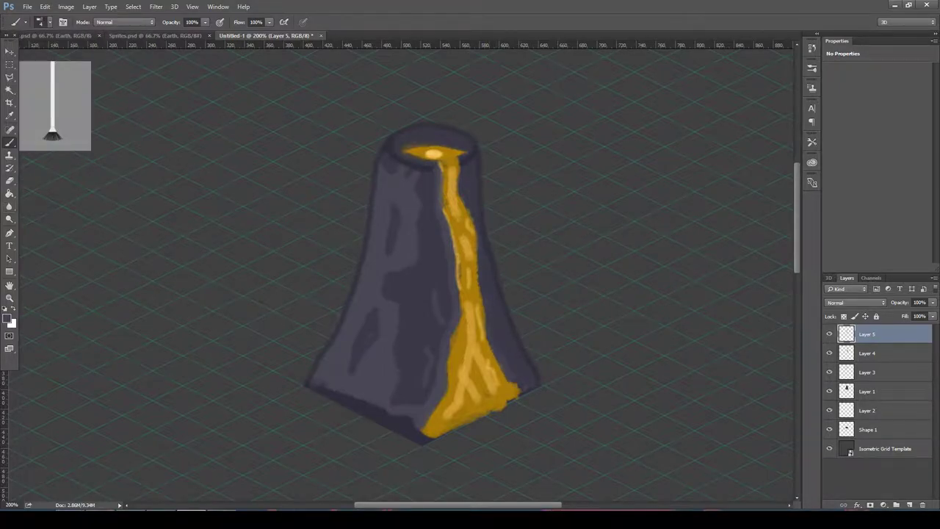
pyautogui.press('r')
pyautogui.hotkey('alt', 'shift', '[')
pyautogui.hotkey('alt', 'shift', '[')
pyautogui.hotkey('alt', 'shift', '[')
pyautogui.hotkey('alt', 'shift', '[')
pyautogui.hotkey('alt', 'shift', '[')
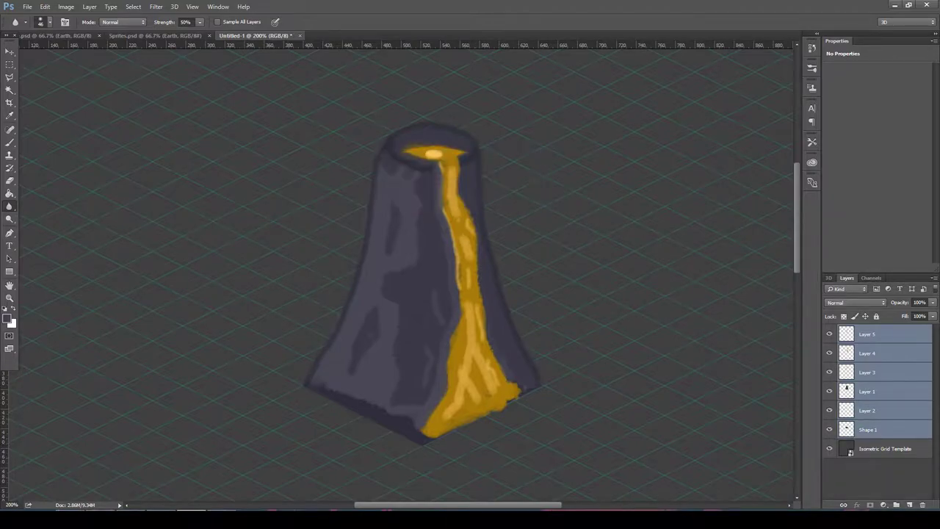
pyautogui.hotkey('ctrl', 'g')
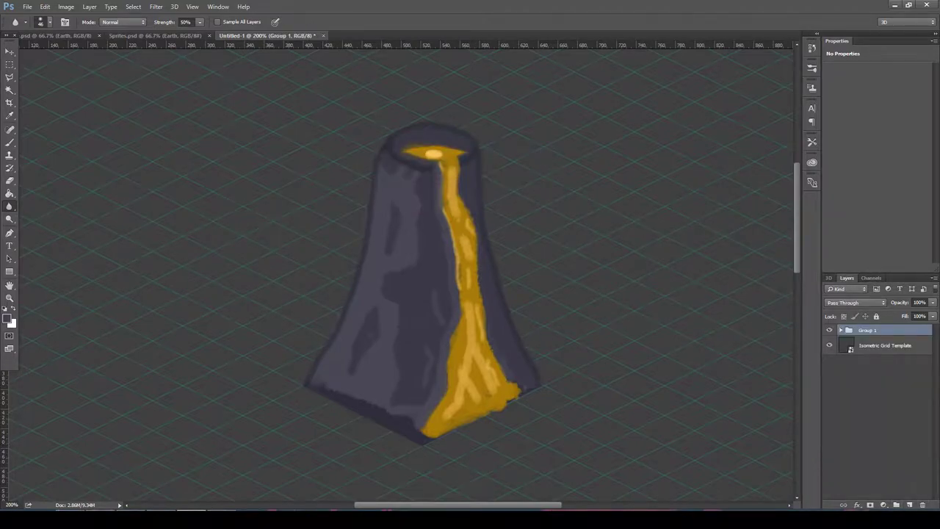
pyautogui.click(455, 294)
pyautogui.press('Return')
pyautogui.rightClick(871, 330)
pyautogui.click(874, 44)
pyautogui.press('Return')
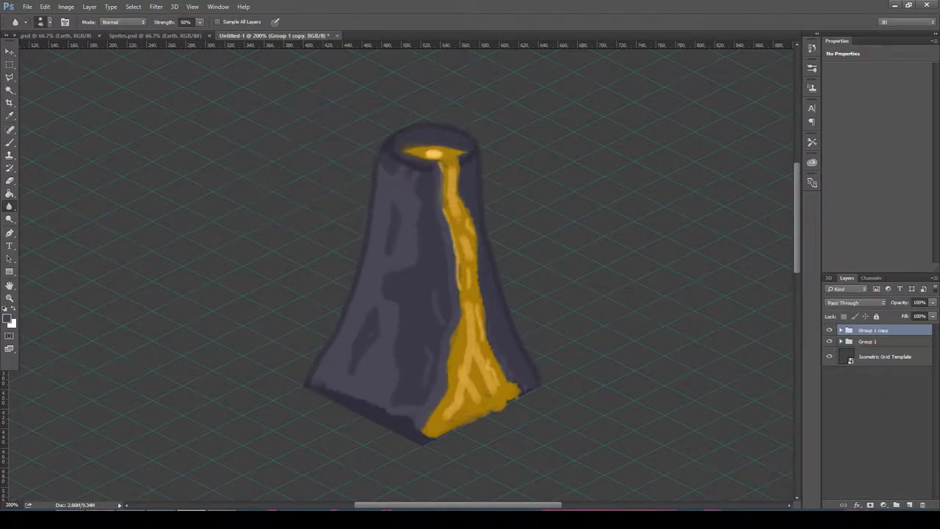
pyautogui.rightClick(871, 330)
pyautogui.click(868, 233)
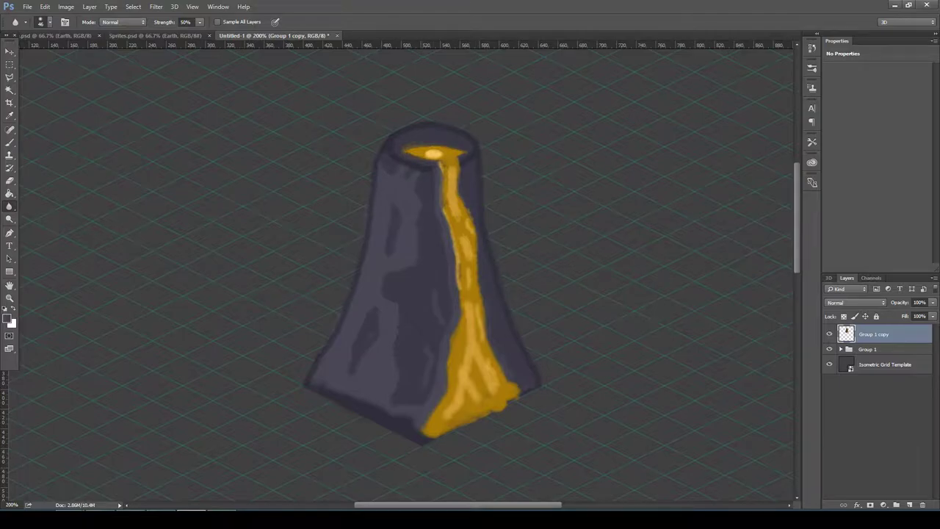
pyautogui.hotkey('ctrl', '-')
pyautogui.hotkey('ctrl', '-')
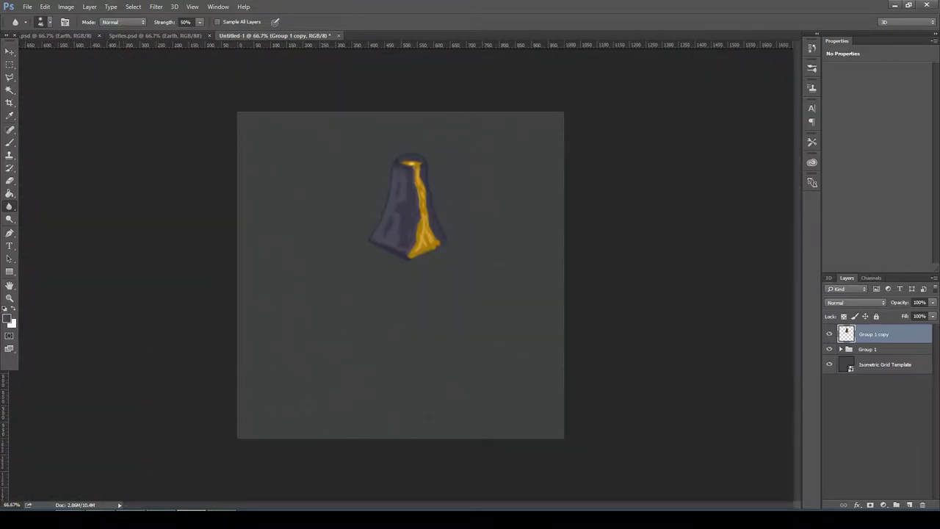
pyautogui.hotkey('ctrl', '+')
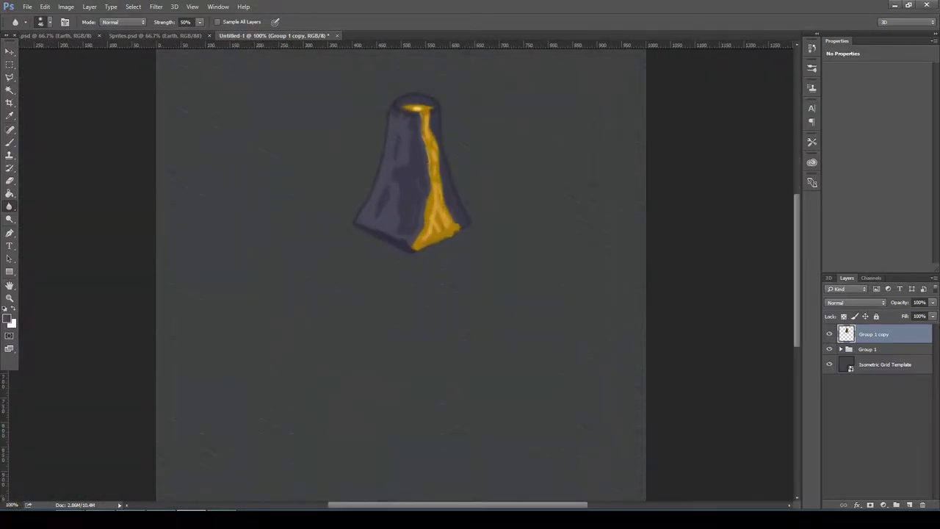
pyautogui.hotkey('ctrl', '+')
pyautogui.press('Delete')
pyautogui.scroll(5, 533, 243)
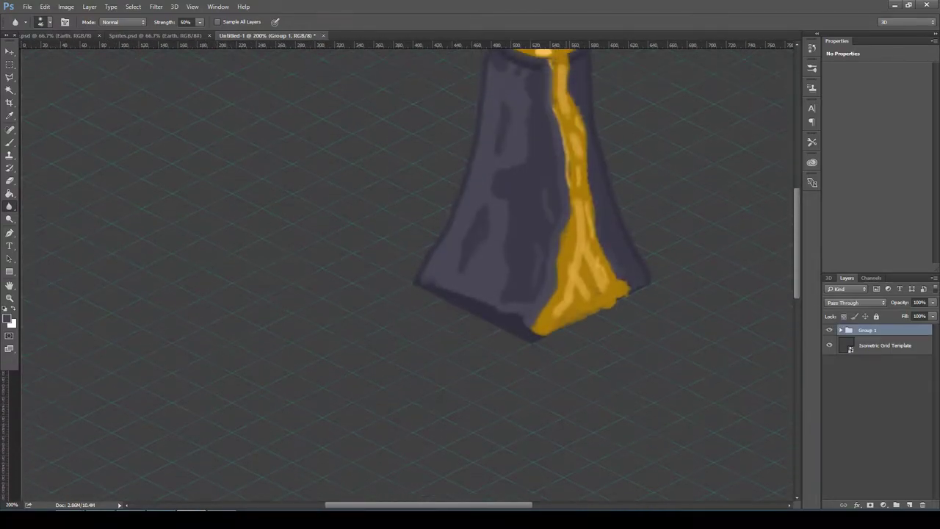
pyautogui.press('v')
# Step: Expand Group 1, select Layer 5, and fill the crater ellipse with solid gold
pyautogui.press('b')
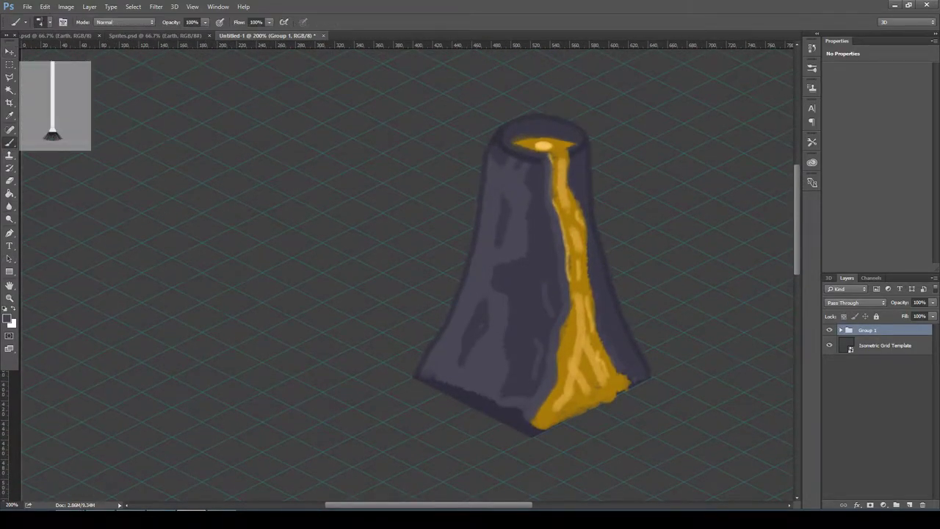
pyautogui.click(841, 330)
pyautogui.click(874, 345)
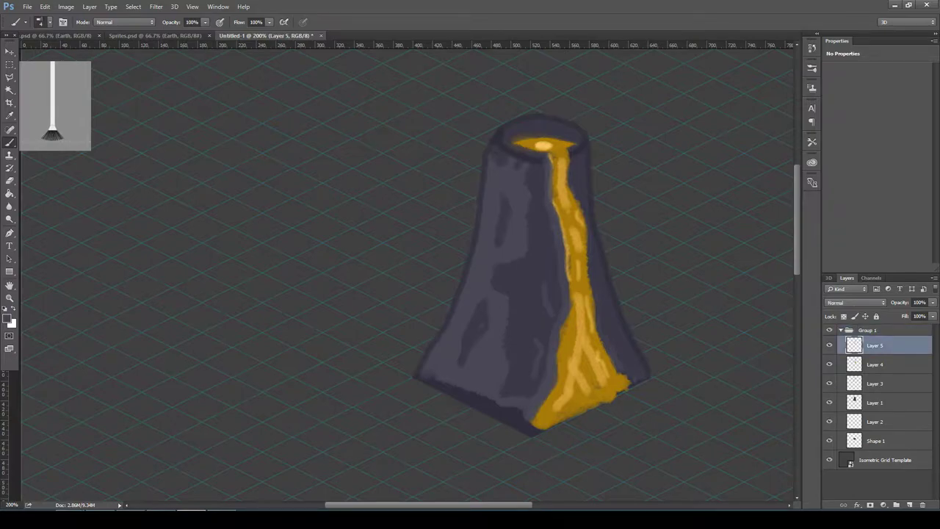
pyautogui.click(8, 317)
pyautogui.click(850, 110)
pyautogui.moveTo(573, 136)
pyautogui.mouseDown()
pyautogui.moveTo(529, 133)
pyautogui.moveTo(514, 143)
pyautogui.moveTo(573, 144)
pyautogui.moveTo(548, 143)
pyautogui.mouseUp()
pyautogui.click(8, 317)
pyautogui.click(852, 110)
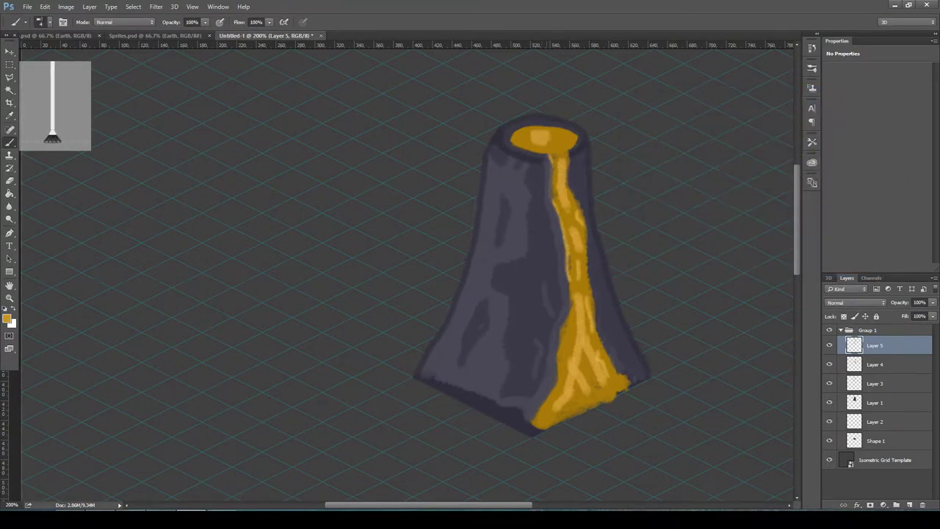
# Step: Dab a lighter glowing centre in the crater, then shrink the brush from 17 px
pyautogui.click(7, 318)
pyautogui.click(852, 110)
pyautogui.click(40, 21)
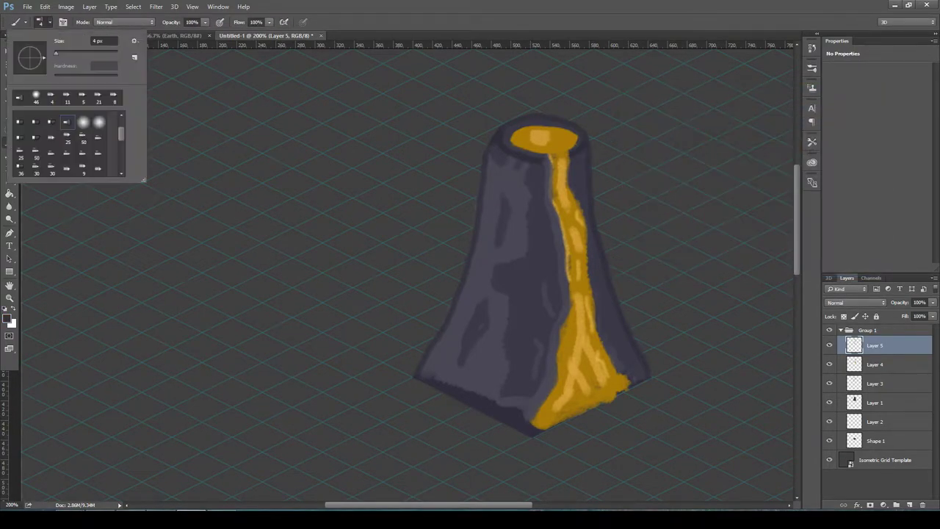
pyautogui.scroll(1, 514, 294)
pyautogui.doubleClick(36, 98)
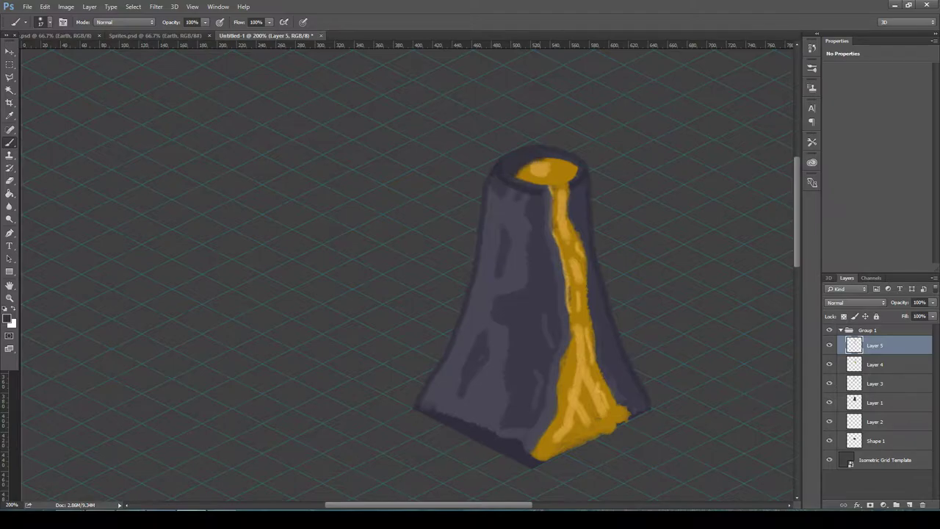
pyautogui.hotkey('ctrl', '-')
pyautogui.hotkey('ctrl', '-')
pyautogui.hotkey('ctrl', '-')
pyautogui.hotkey('ctrl', '+')
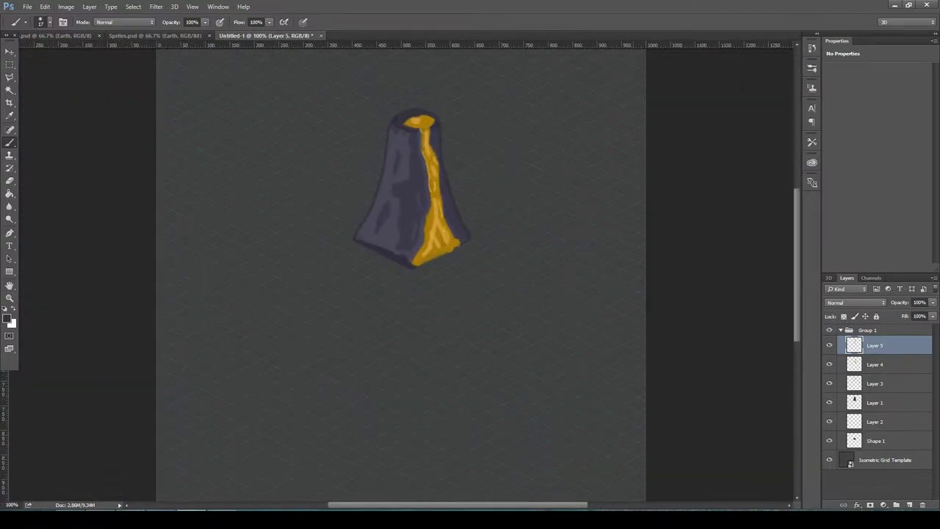
pyautogui.click(41, 21)
pyautogui.doubleClick(17, 98)
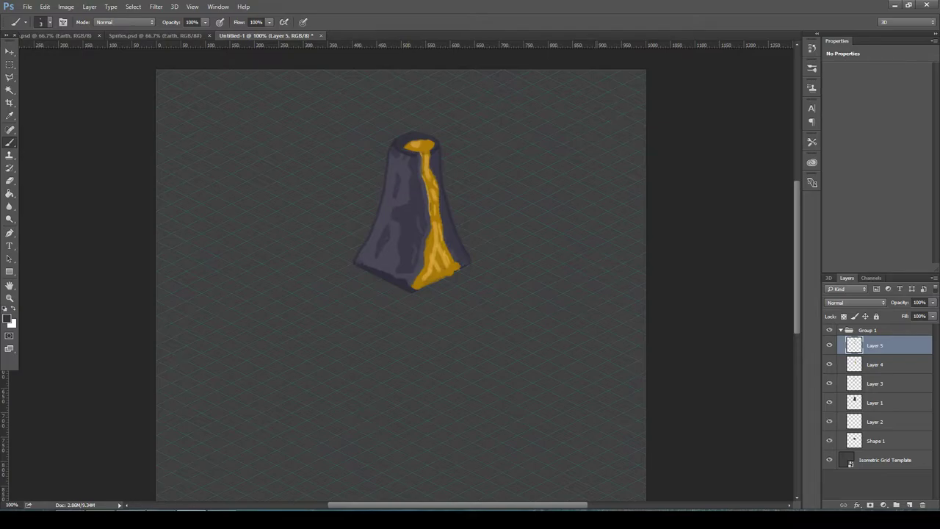
# Step: Set an orange-gold foreground, add Layer 6 above Layer 5, and begin choosing a light purple-grey background
pyautogui.click(7, 317)
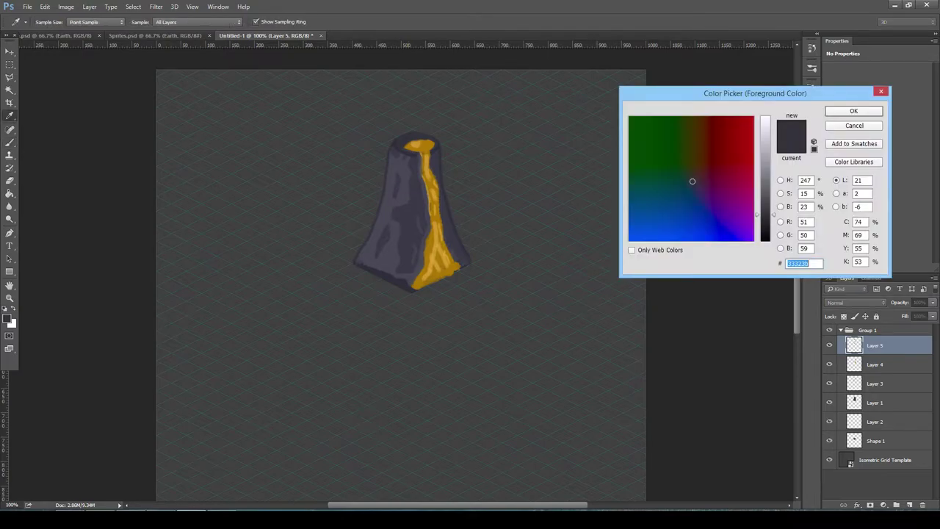
pyautogui.click(434, 220)
pyautogui.click(854, 109)
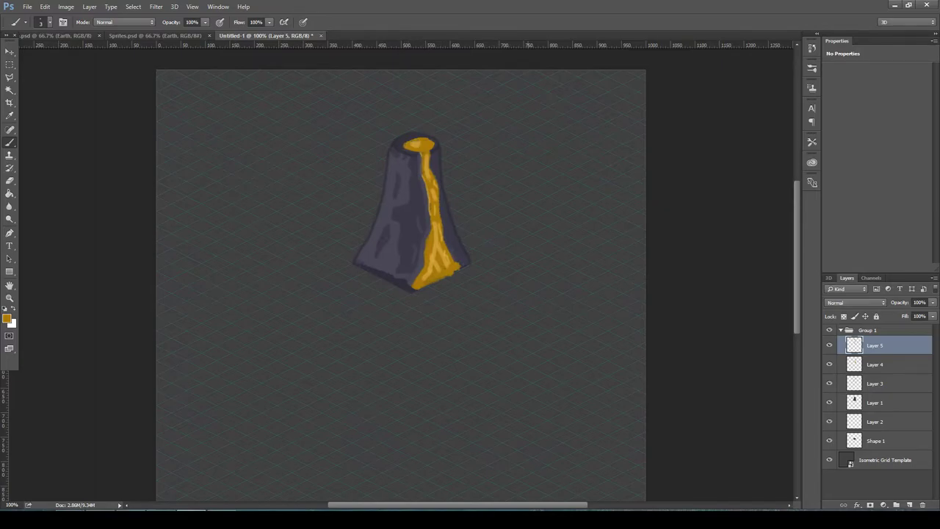
pyautogui.hotkey('ctrl', '+')
pyautogui.click(909, 505)
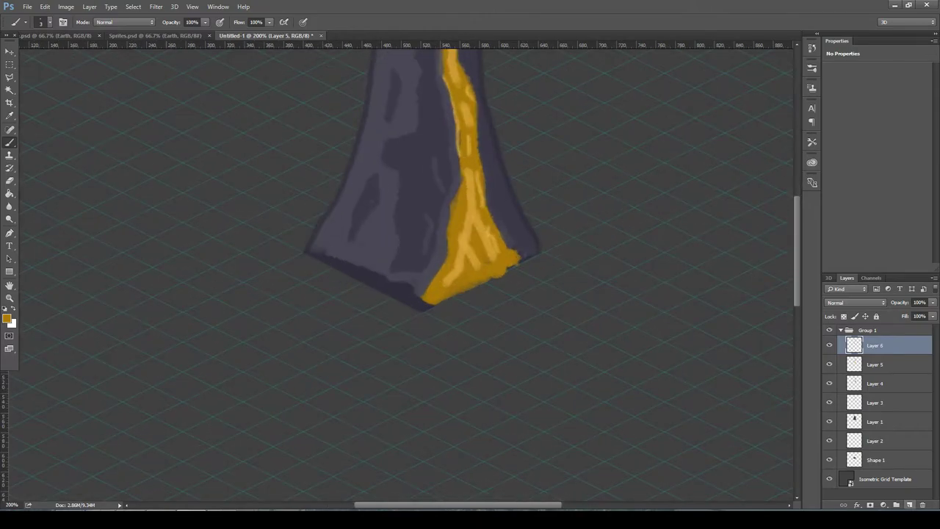
pyautogui.press('u')
pyautogui.click(11, 322)
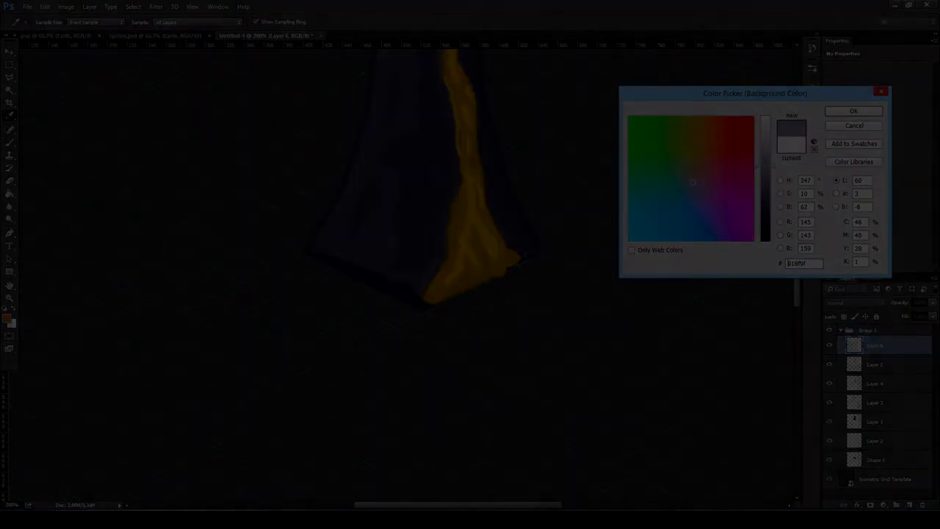